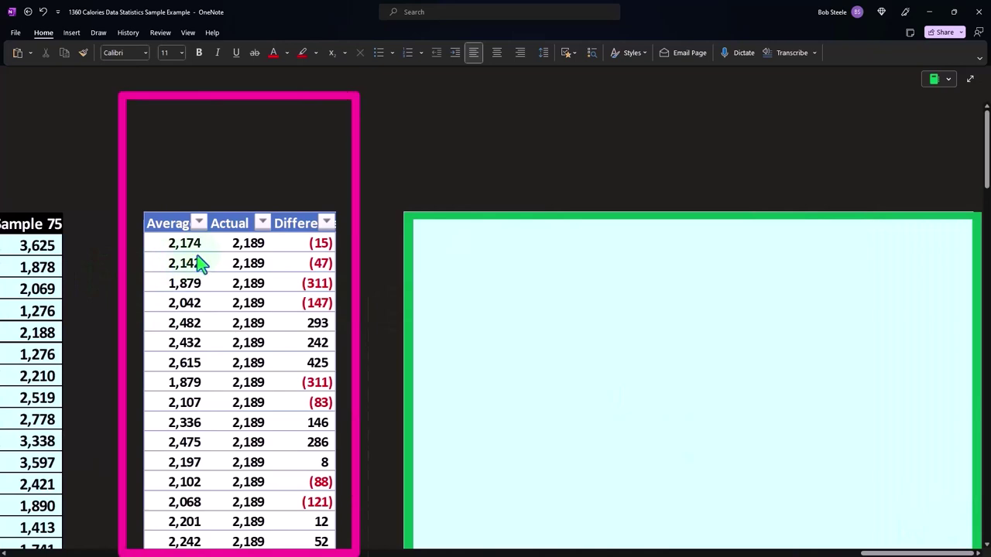
# Step: Select the embedded Sample 75 histogram next to the averages table
pyautogui.scroll(-5, 199, 279)
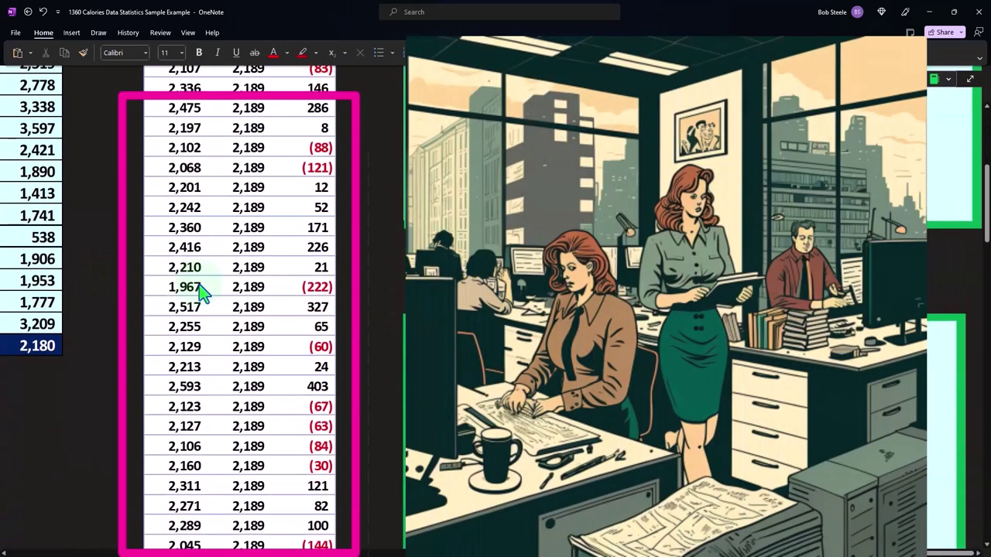
pyautogui.scroll(-3, 200, 288)
pyautogui.scroll(8, 199, 287)
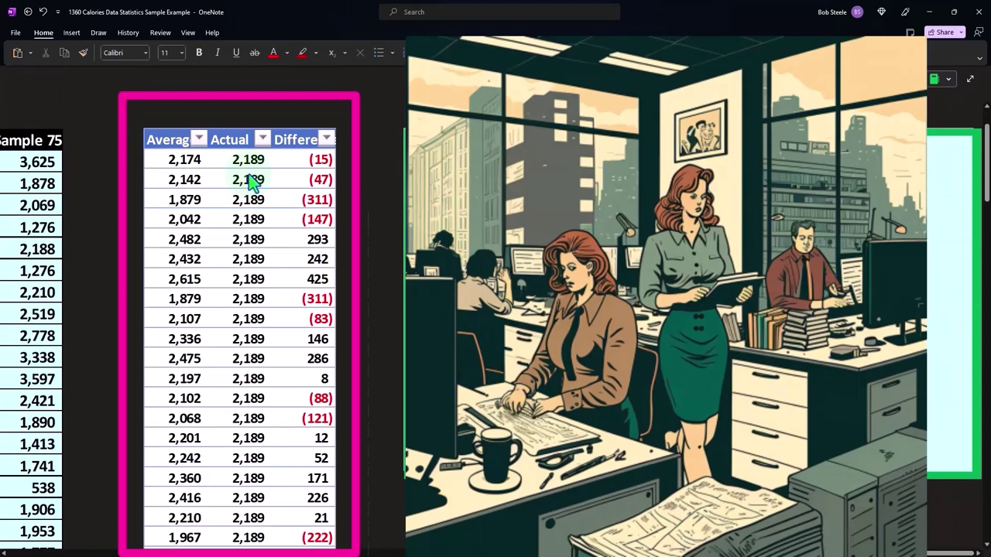
pyautogui.scroll(-10, 325, 183)
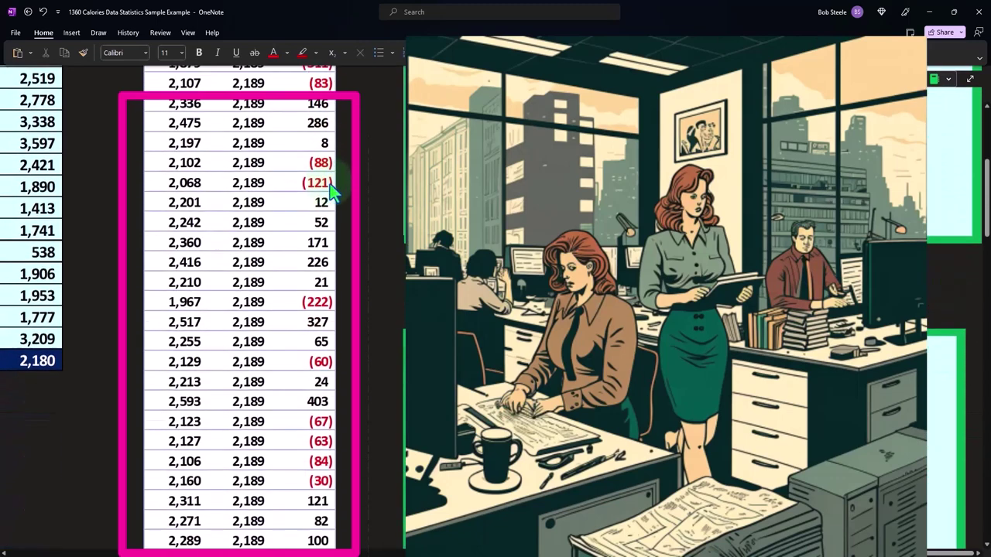
pyautogui.scroll(-12, 331, 192)
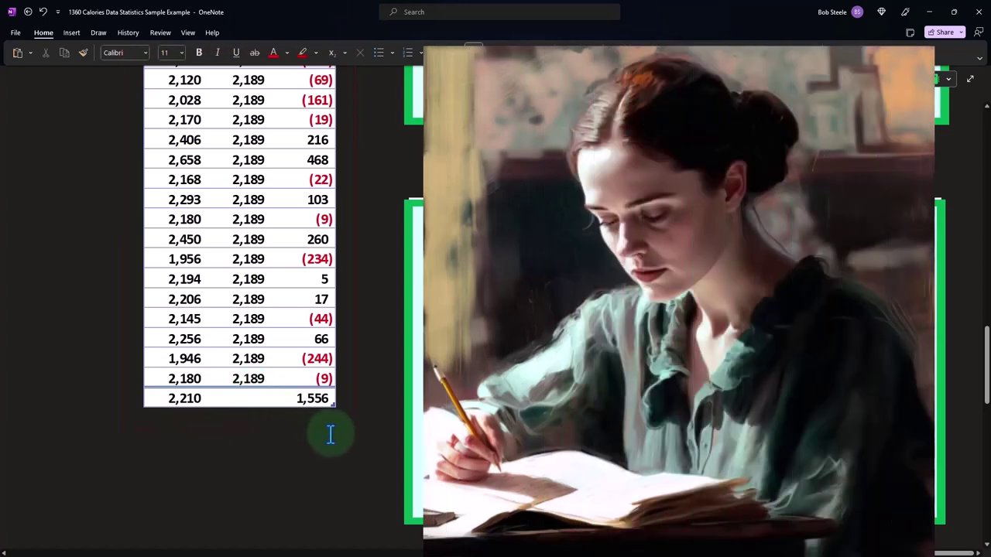
pyautogui.scroll(15, 329, 434)
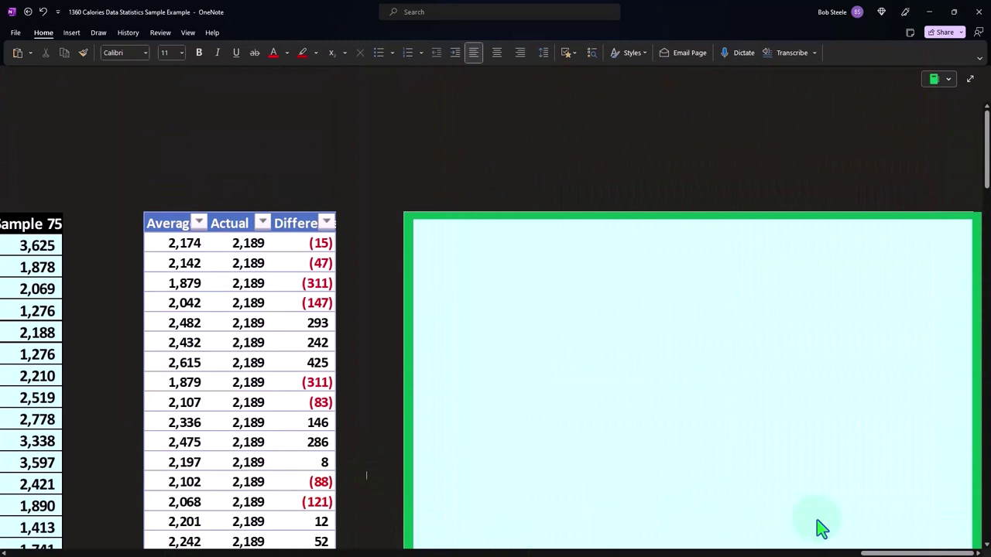
pyautogui.click(712, 384)
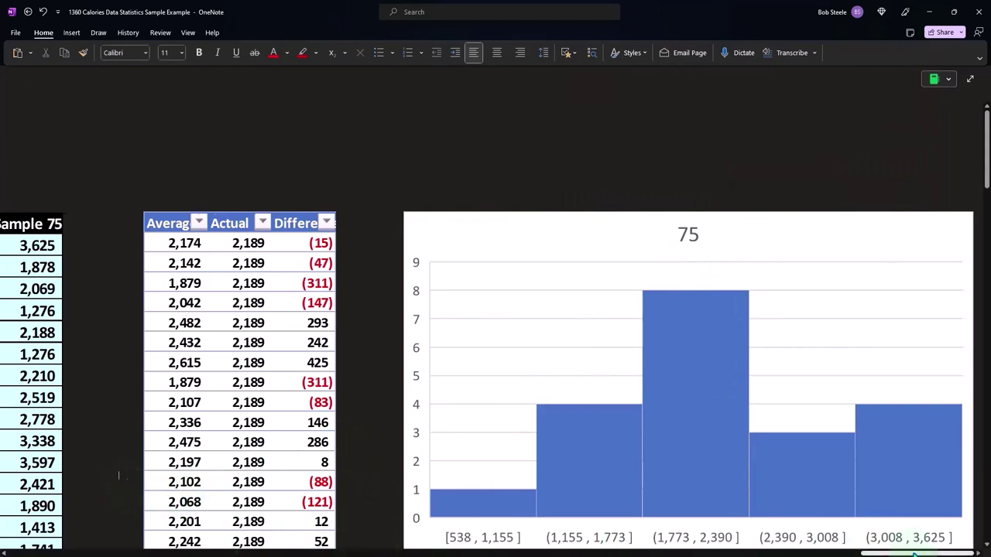
pyautogui.moveTo(913, 554); pyautogui.dragTo(861, 554)
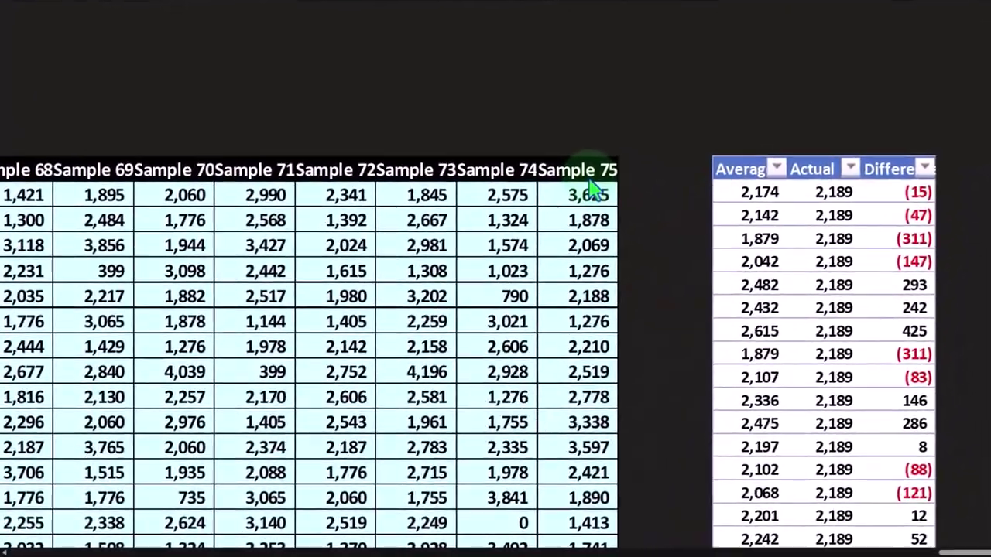
# Step: Scroll to compare the Sample 75 histogram (bins 538 to 3,625, tallest bar 8) with the sample data
pyautogui.scroll(-4, 605, 174)
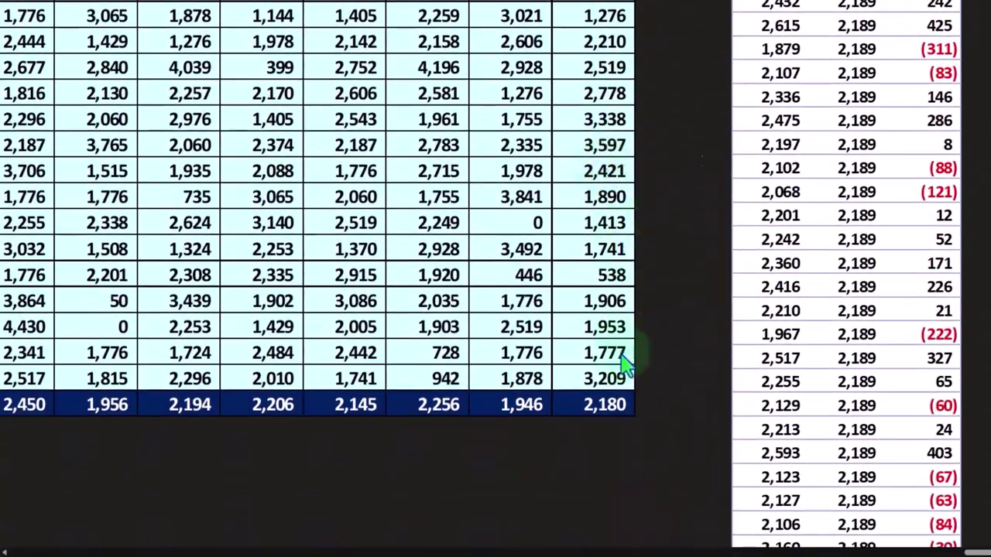
pyautogui.scroll(3, 619, 403)
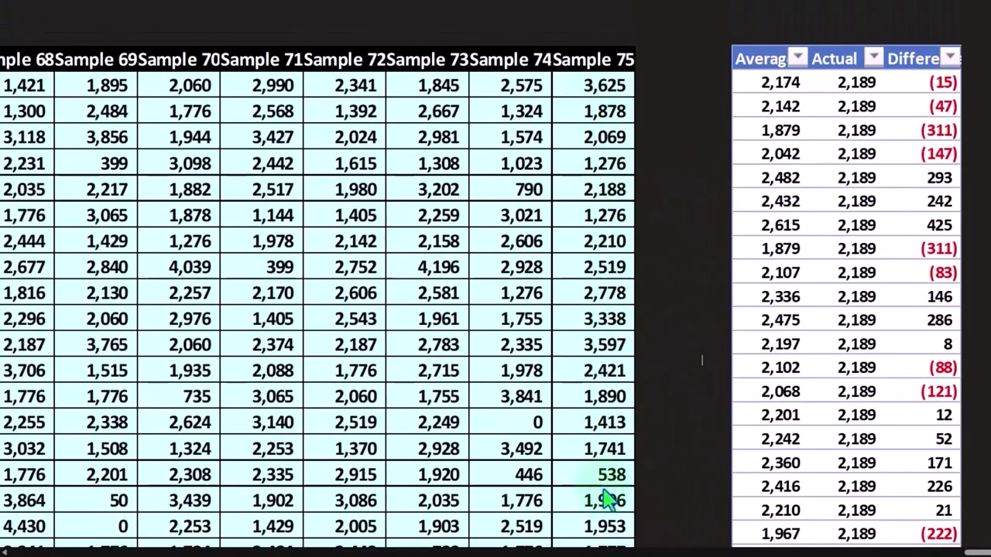
pyautogui.scroll(-2, 607, 511)
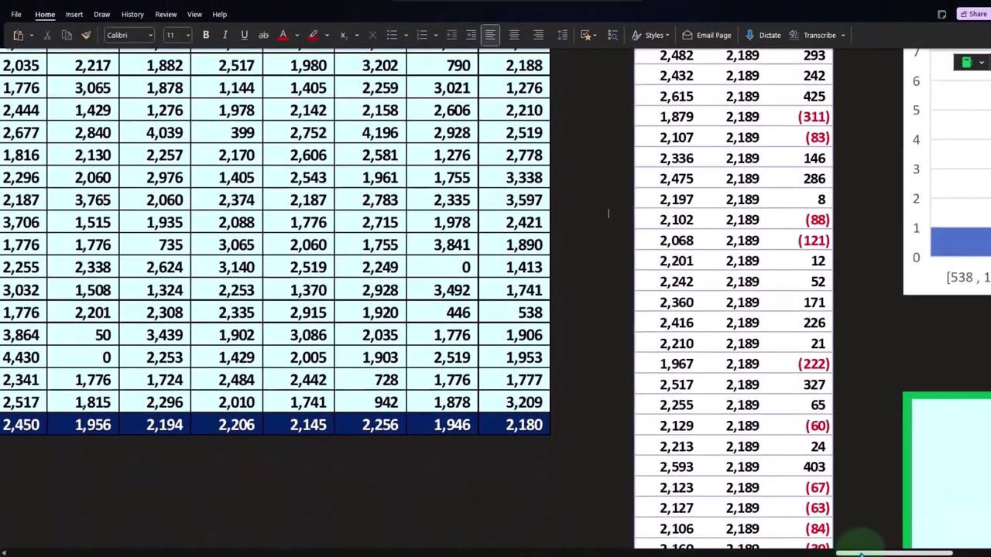
pyautogui.hscroll(5, 654, 329)
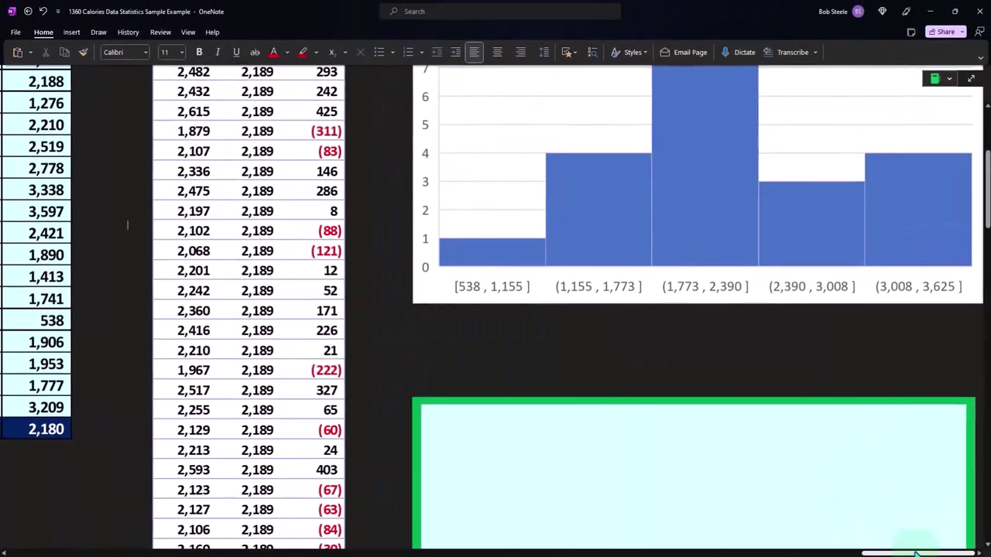
pyautogui.scroll(2, 654, 329)
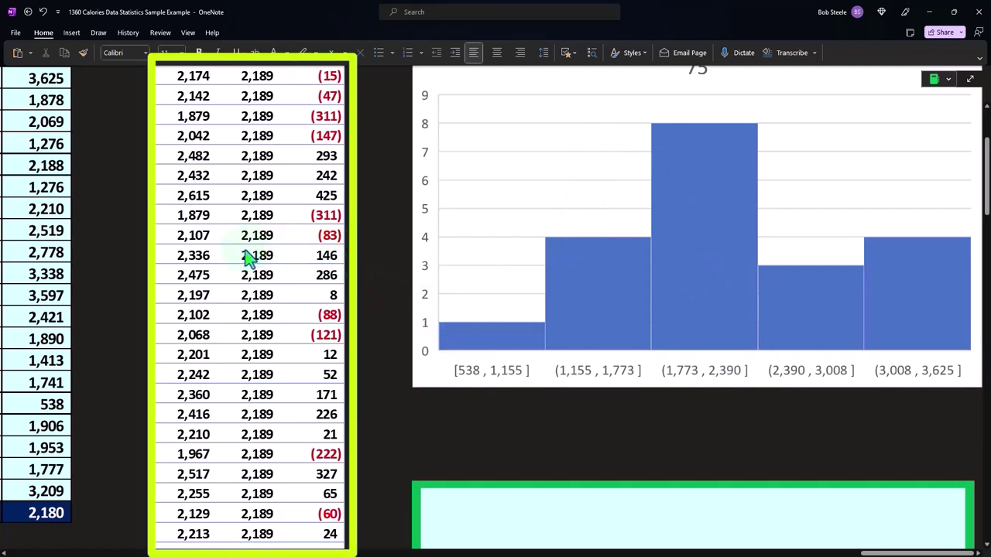
pyautogui.scroll(2, 650, 190)
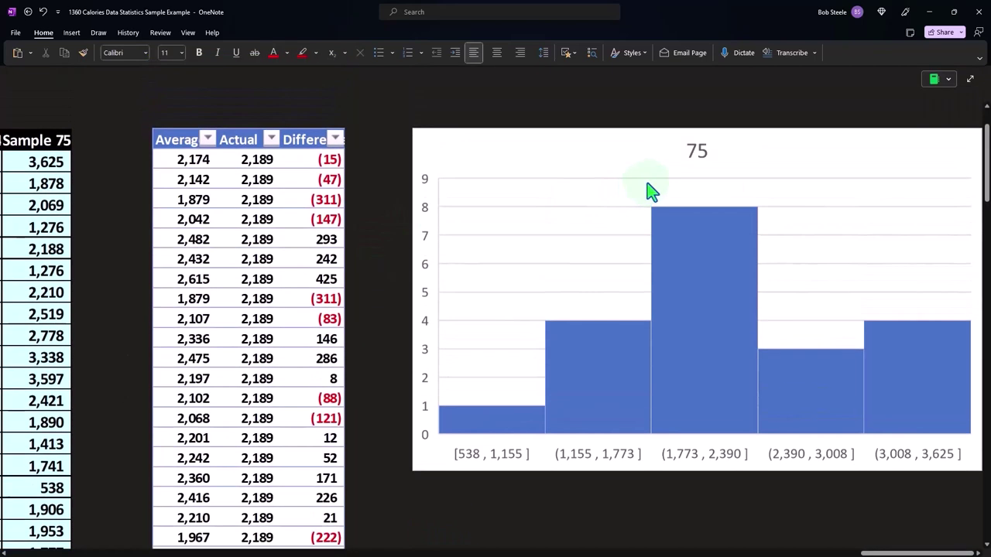
pyautogui.scroll(-6, 681, 172)
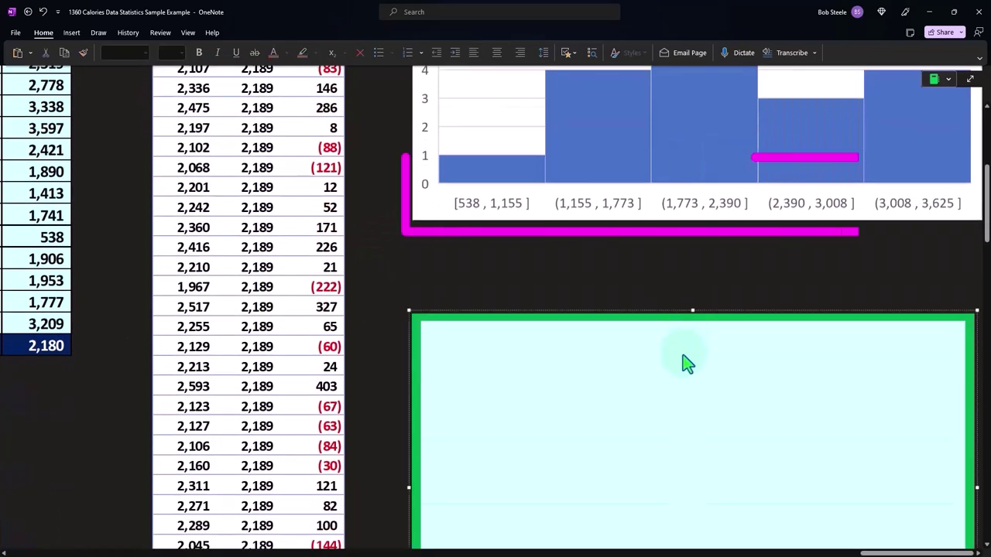
pyautogui.scroll(8, 547, 485)
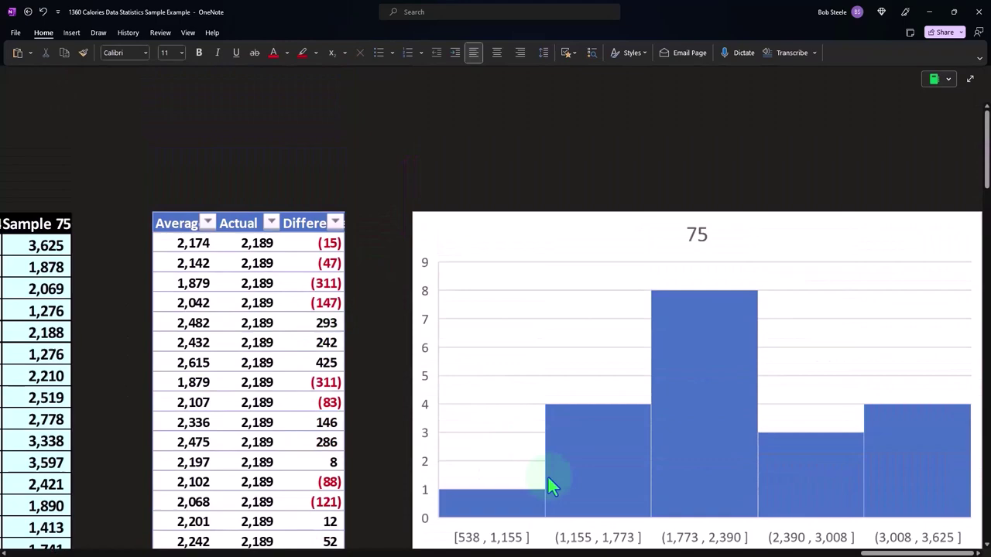
pyautogui.moveTo(897, 553); pyautogui.dragTo(855, 552)
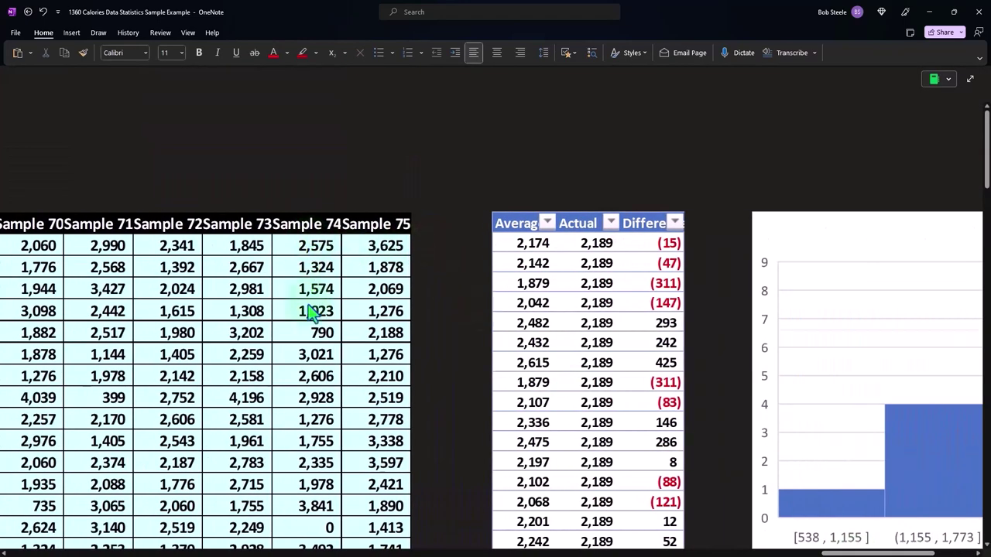
pyautogui.scroll(-8, 310, 311)
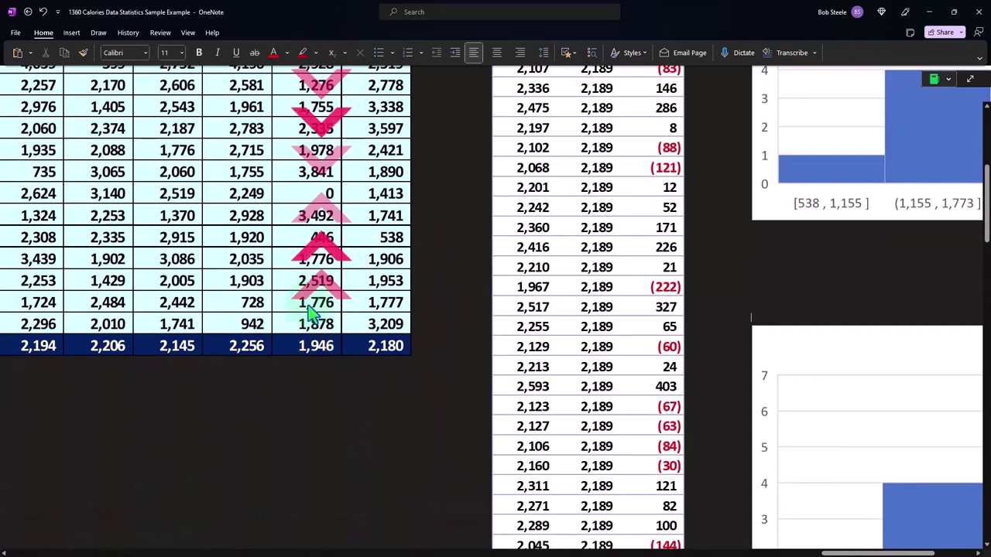
pyautogui.moveTo(836, 554); pyautogui.dragTo(890, 552)
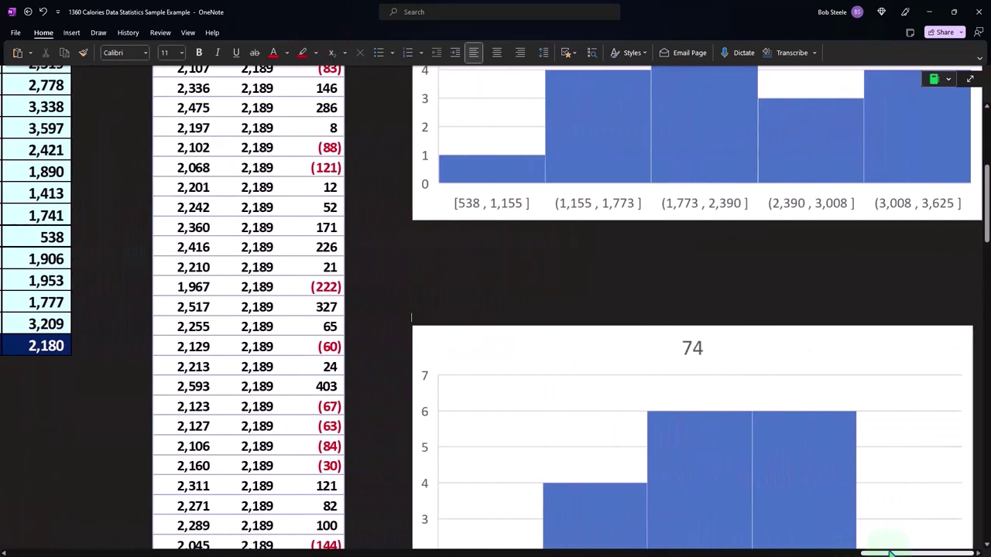
pyautogui.scroll(-4, 833, 390)
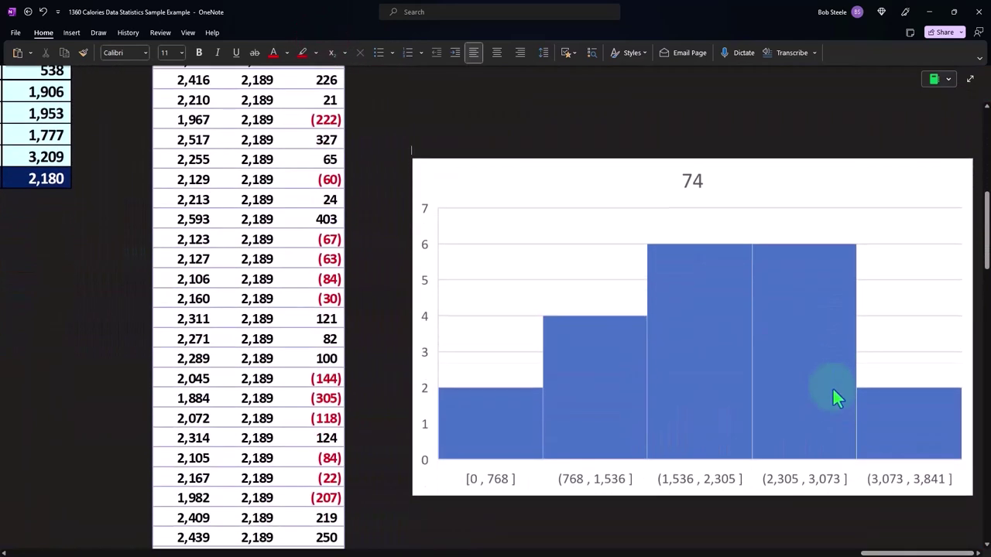
pyautogui.scroll(5, 833, 389)
pyautogui.scroll(6, 836, 397)
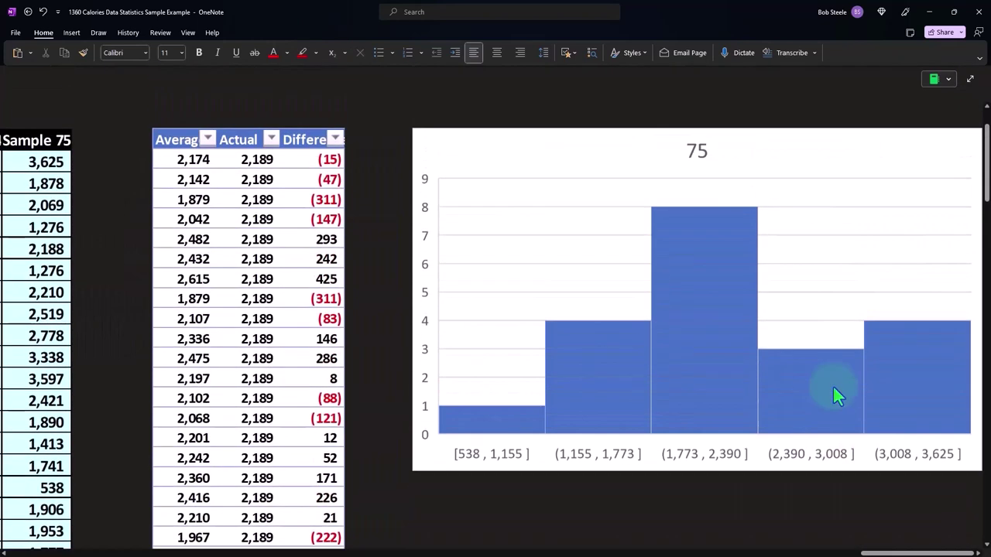
pyautogui.scroll(-4, 836, 396)
pyautogui.scroll(-3, 833, 388)
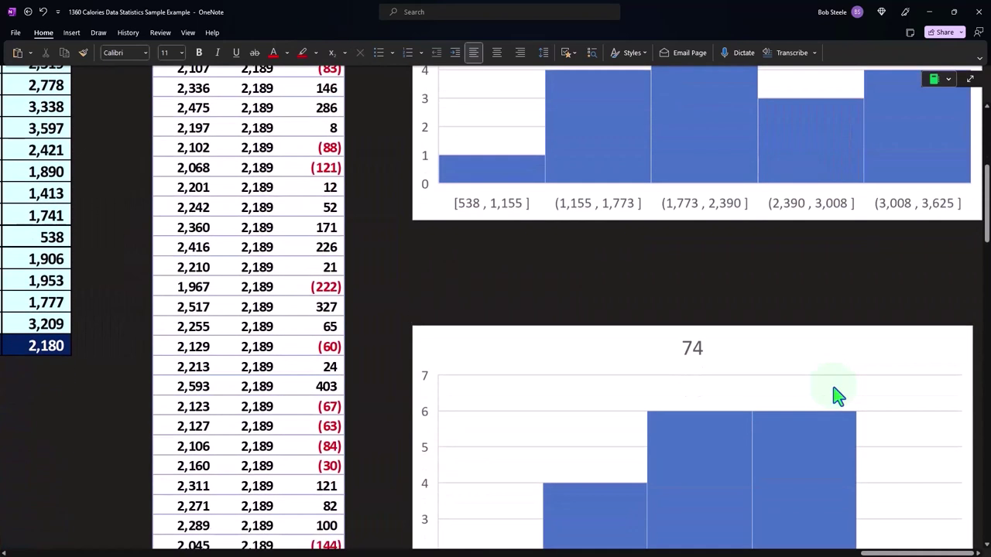
pyautogui.scroll(-3, 838, 395)
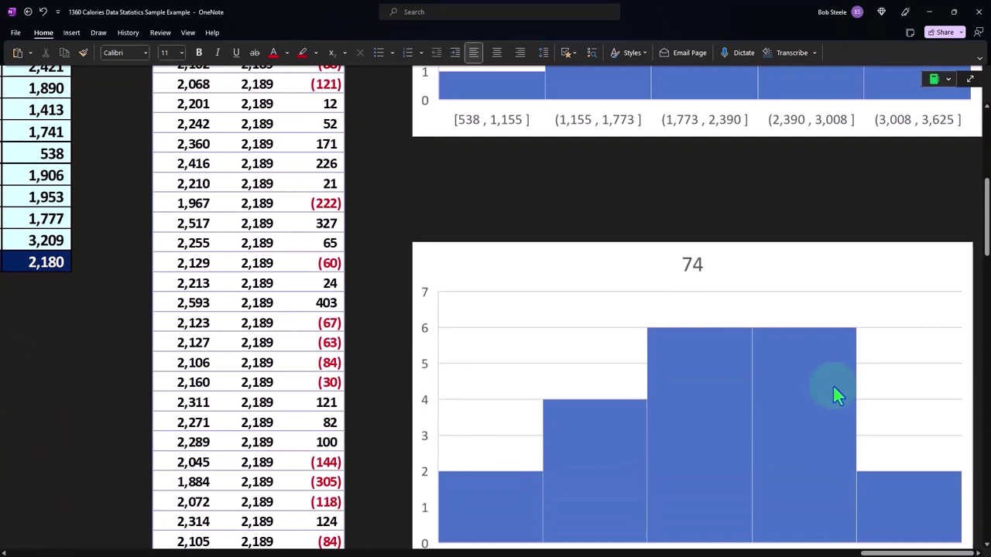
pyautogui.scroll(-3, 832, 385)
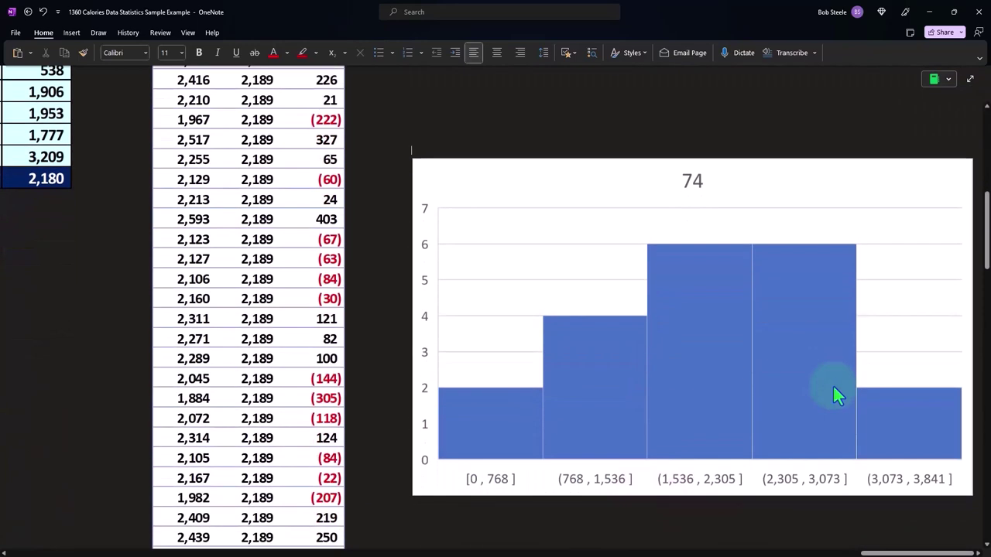
pyautogui.scroll(-12, 832, 391)
pyautogui.click(780, 393)
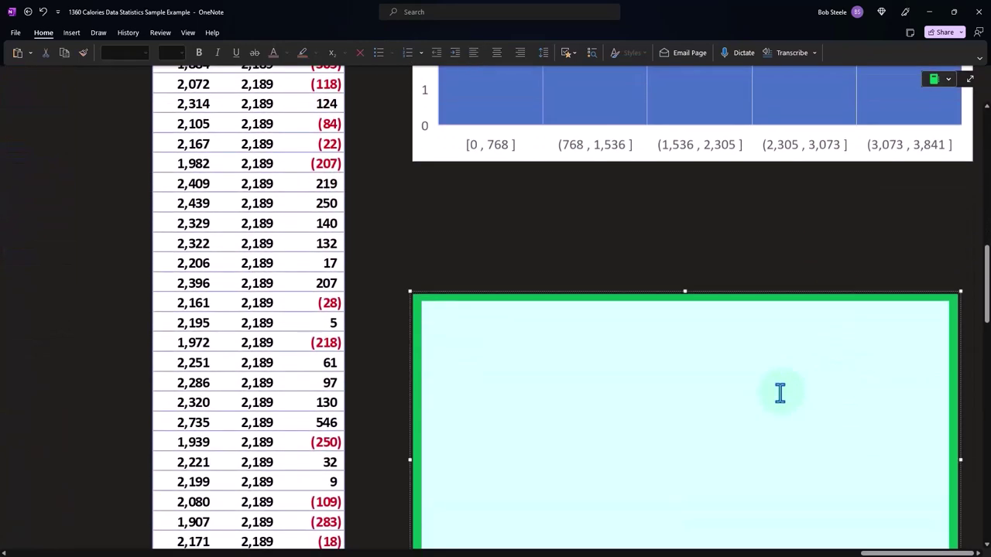
pyautogui.hscroll(-15, 723, 482)
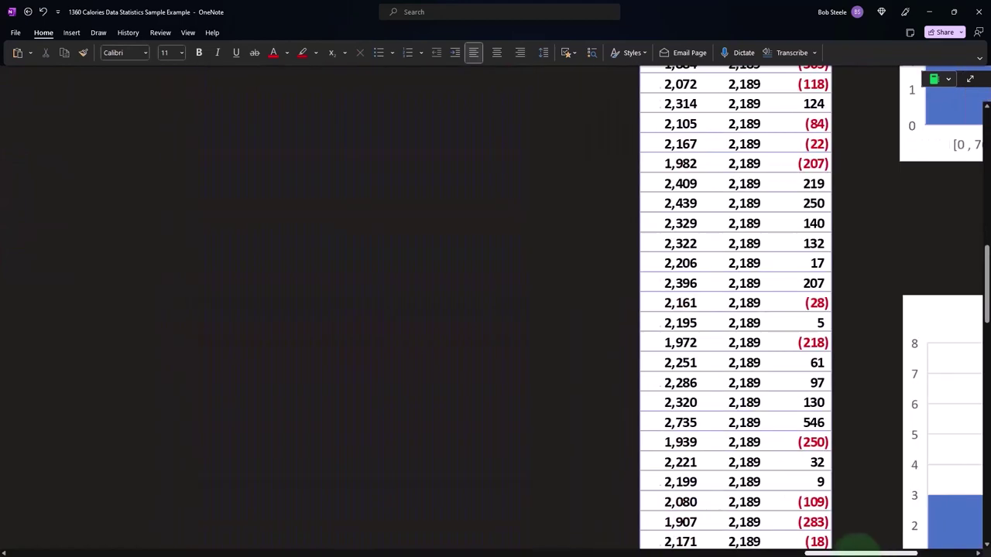
pyautogui.scroll(5, 749, 506)
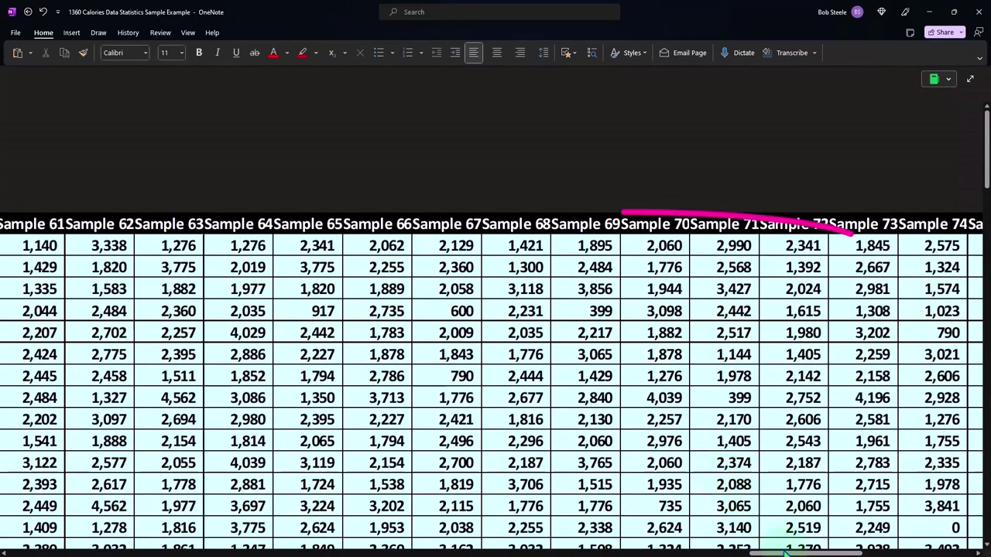
pyautogui.hscroll(5, 755, 286)
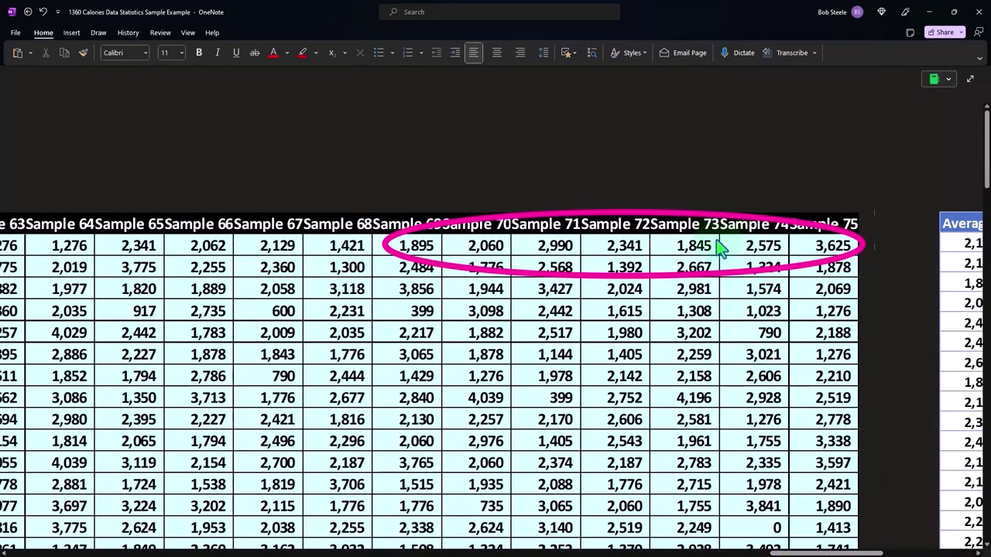
pyautogui.hscroll(3, 773, 541)
pyautogui.hscroll(15, 873, 388)
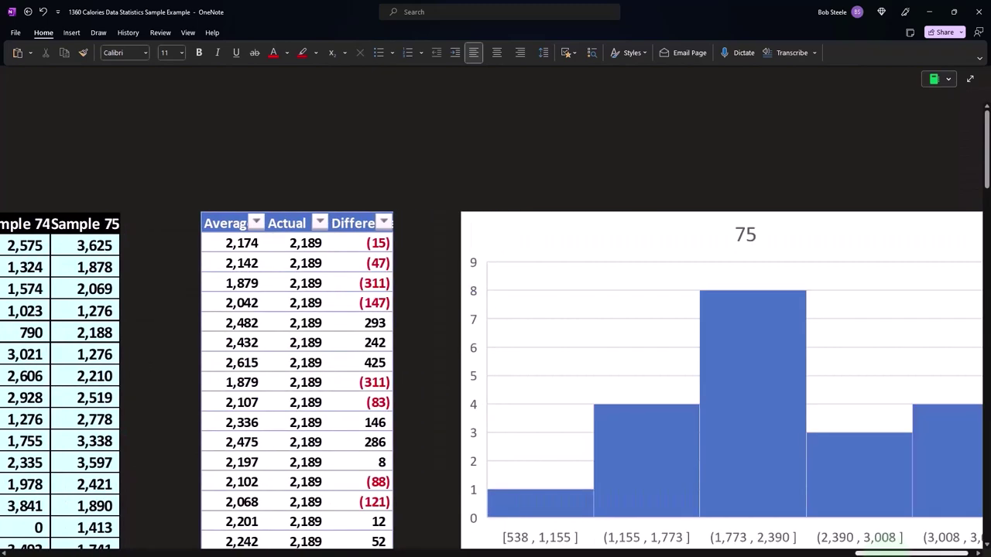
pyautogui.scroll(-3, 872, 387)
pyautogui.scroll(-5, 872, 388)
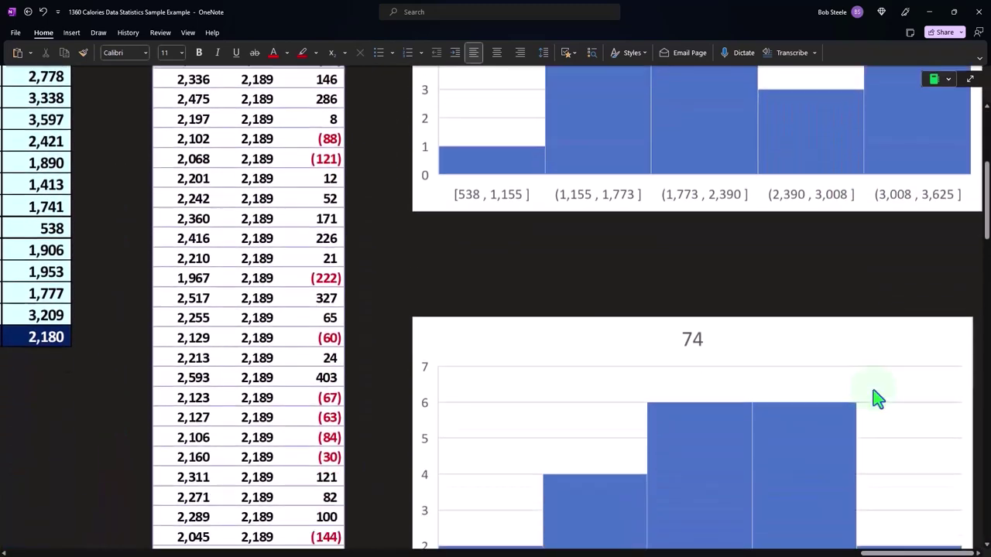
pyautogui.scroll(-3, 877, 397)
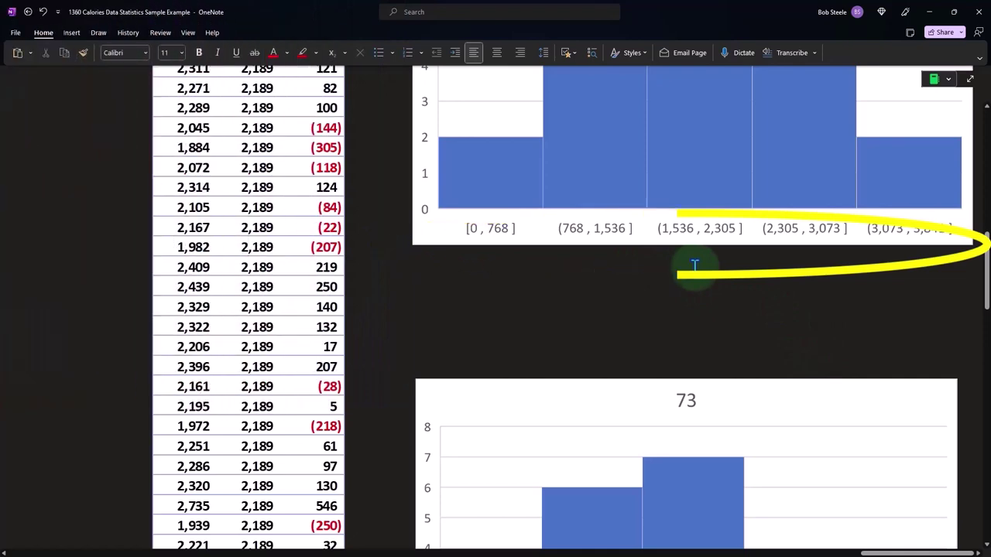
pyautogui.scroll(-7, 694, 268)
pyautogui.click(679, 349)
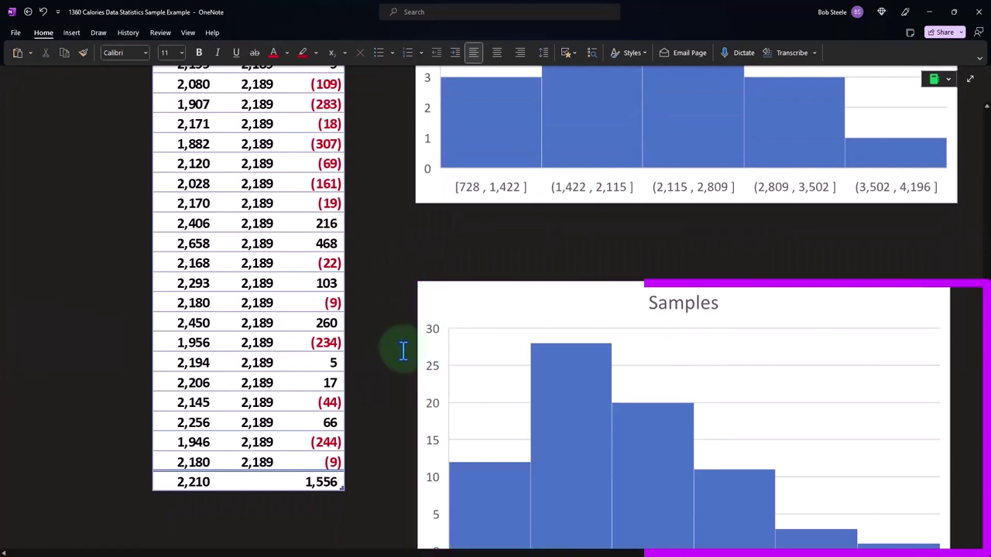
pyautogui.scroll(15, 267, 363)
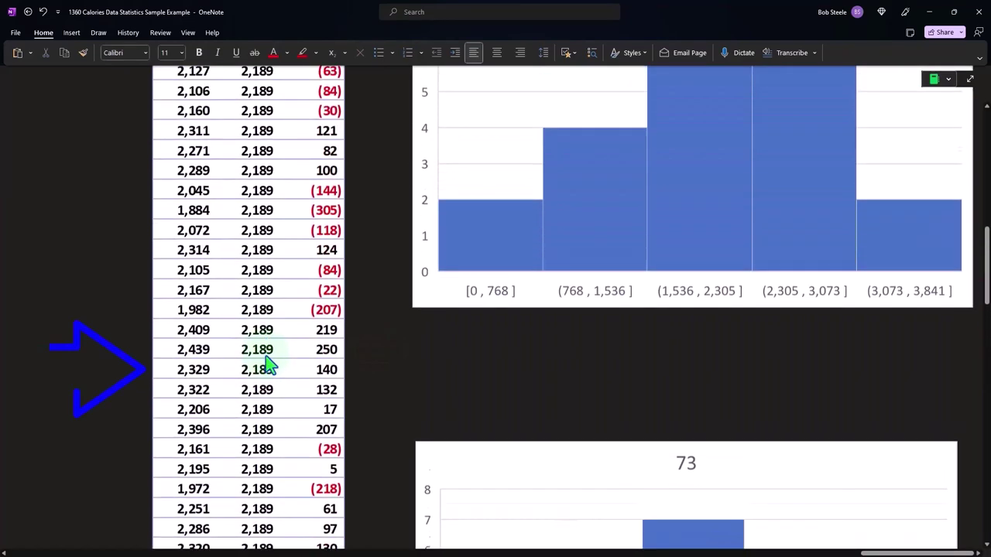
pyautogui.scroll(2, 246, 302)
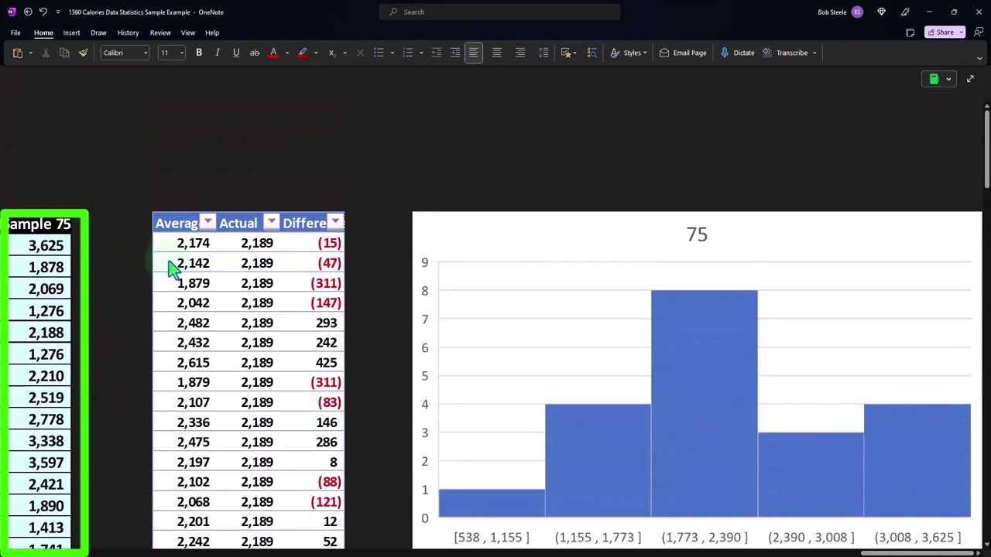
pyautogui.scroll(-10, 171, 267)
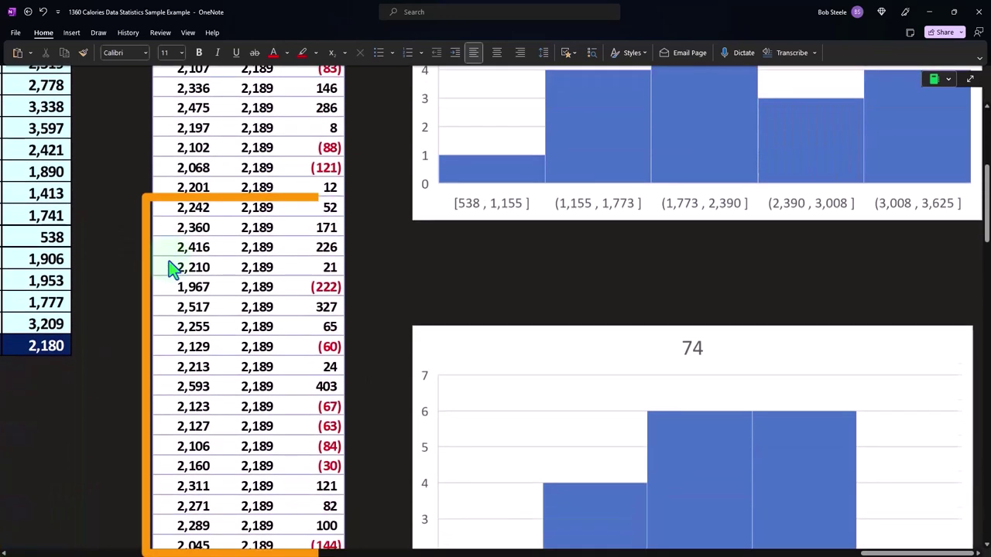
pyautogui.scroll(-10, 172, 267)
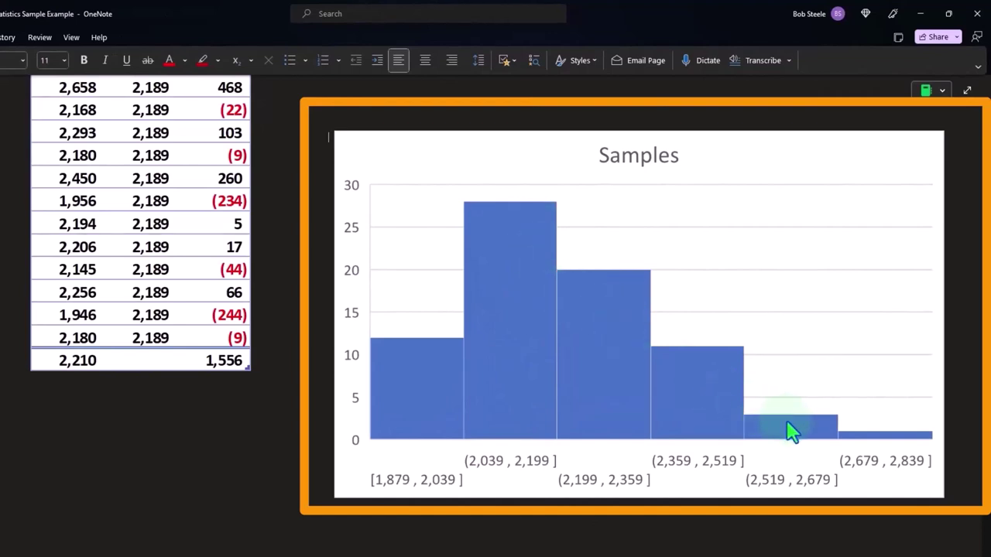
pyautogui.click(66, 379)
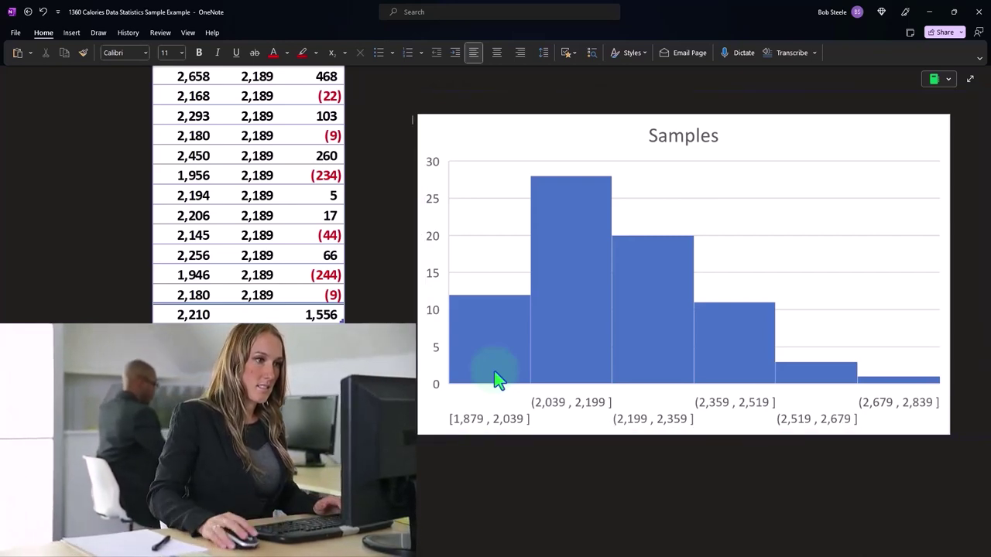
pyautogui.scroll(10, 498, 379)
pyautogui.scroll(9, 497, 379)
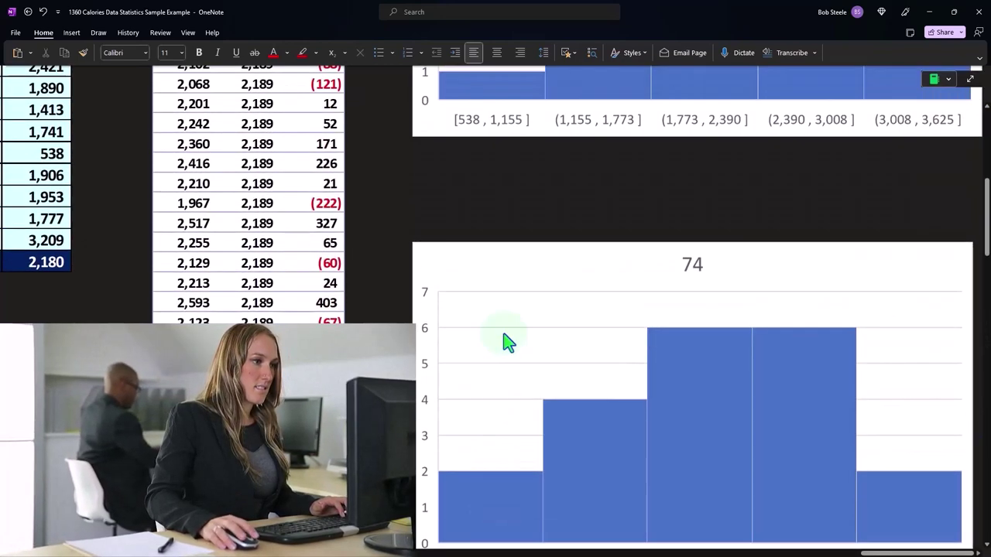